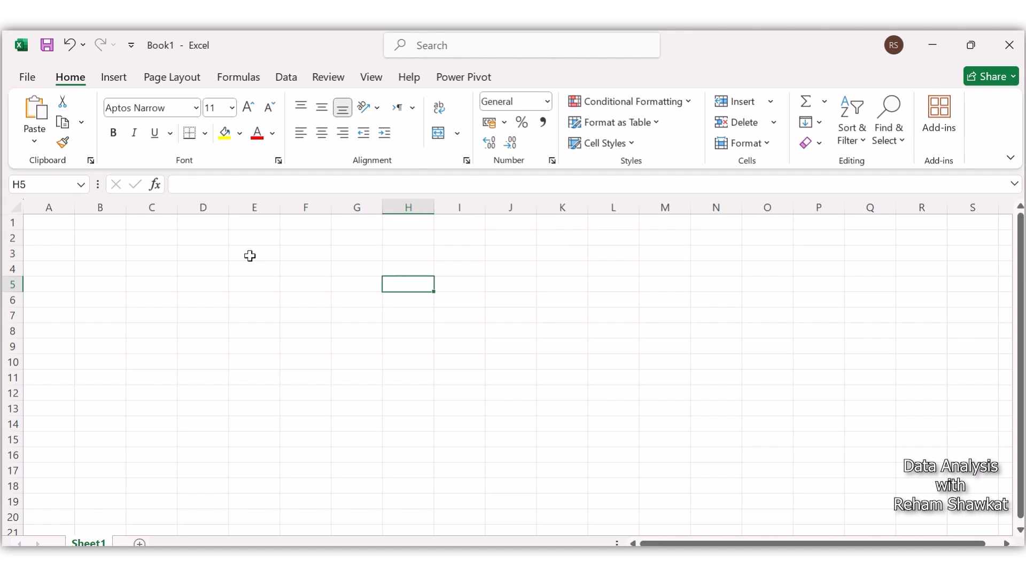
# Step: Enter يناير in cell I5 and fill it down to I18
pyautogui.click(461, 290)
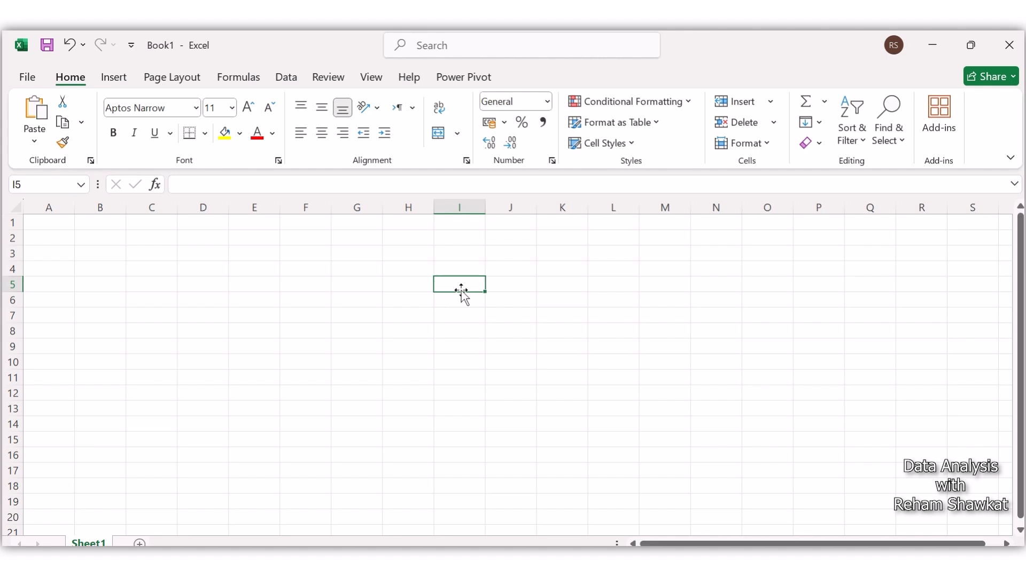
pyautogui.write('ل')
pyautogui.write('ناير')
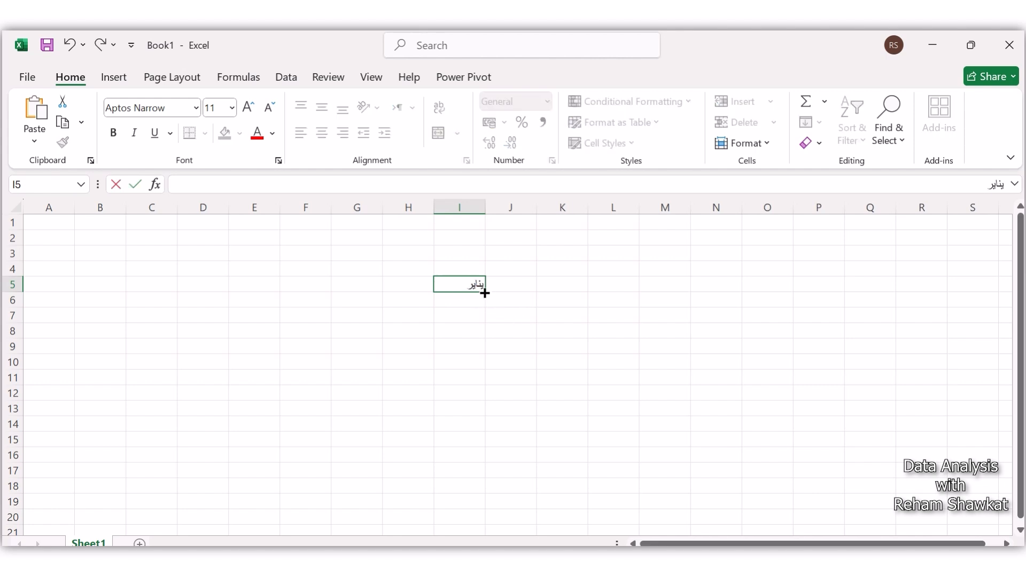
pyautogui.moveTo(484, 292); pyautogui.dragTo(493, 497)
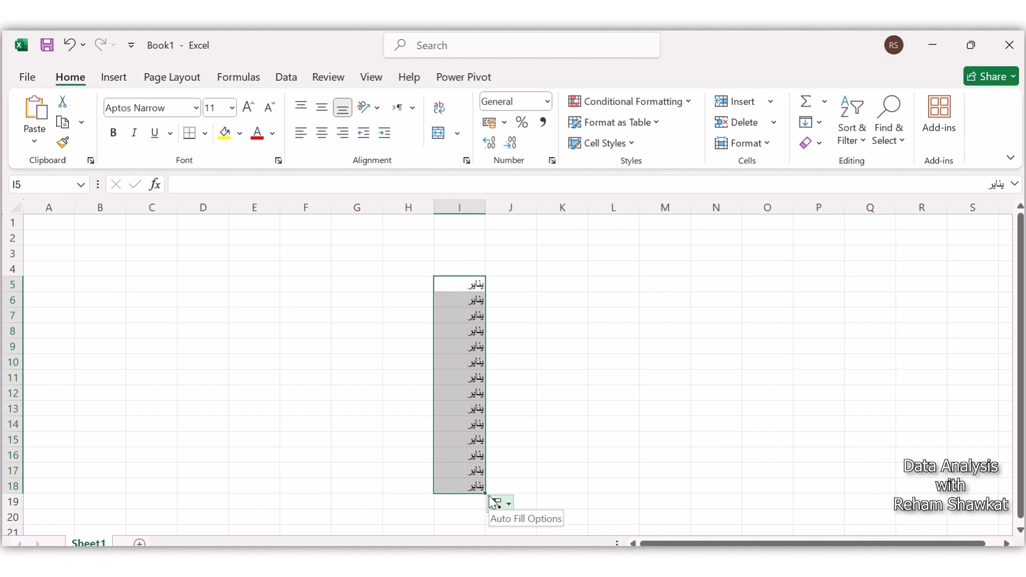
pyautogui.click(384, 305)
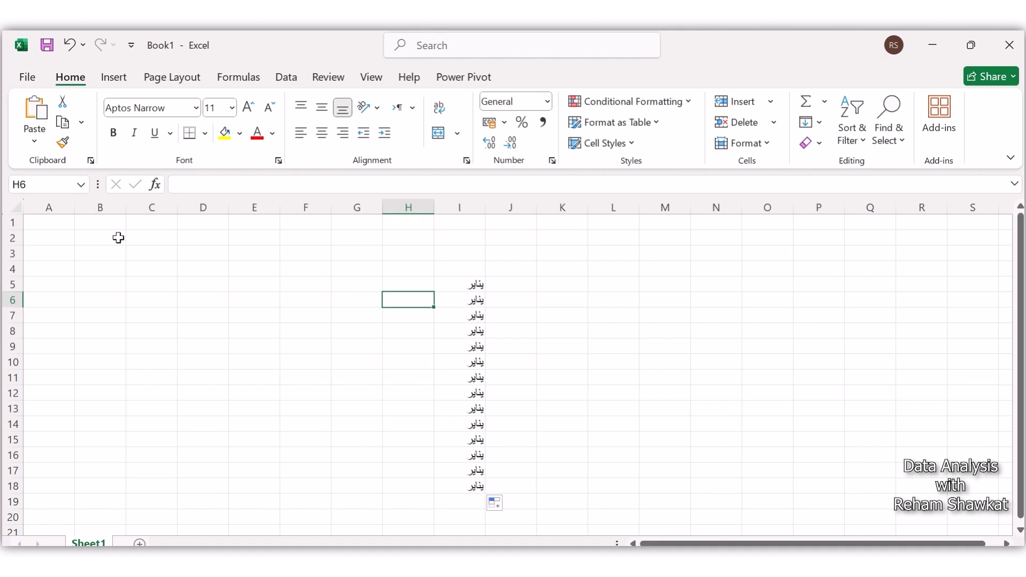
# Step: Open the custom lists editor from the advanced Excel options
pyautogui.click(27, 78)
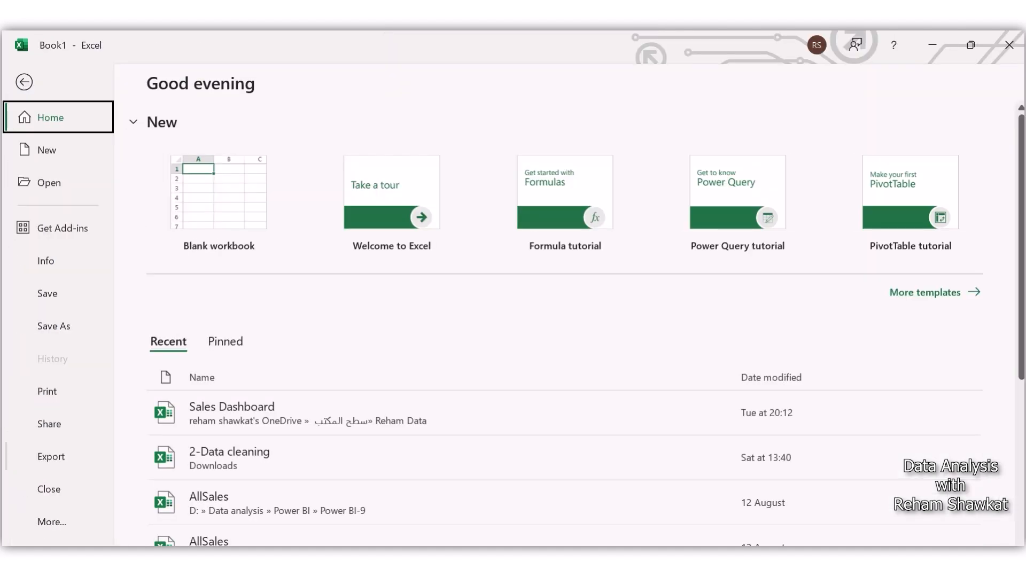
pyautogui.click(54, 528)
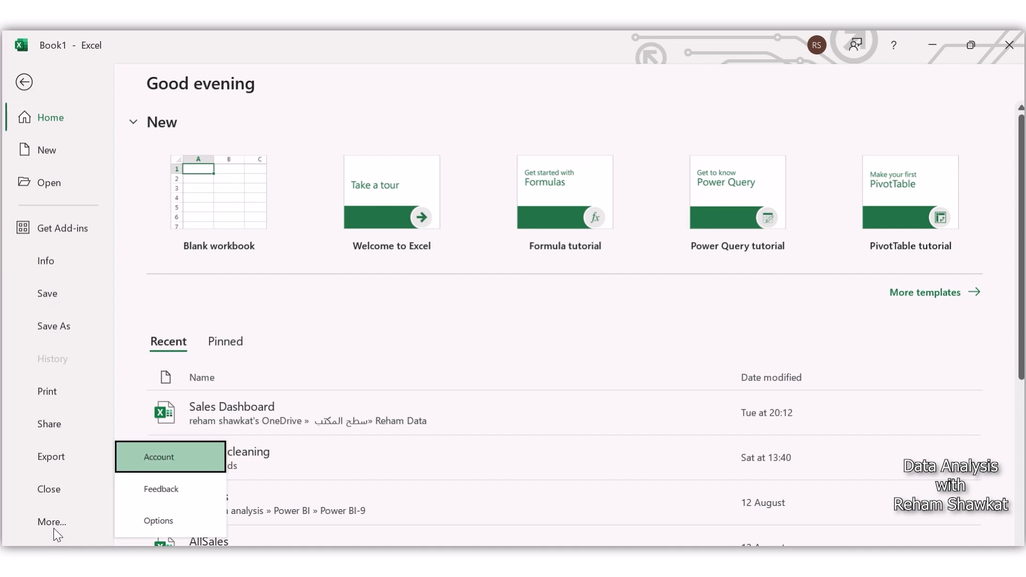
pyautogui.click(159, 522)
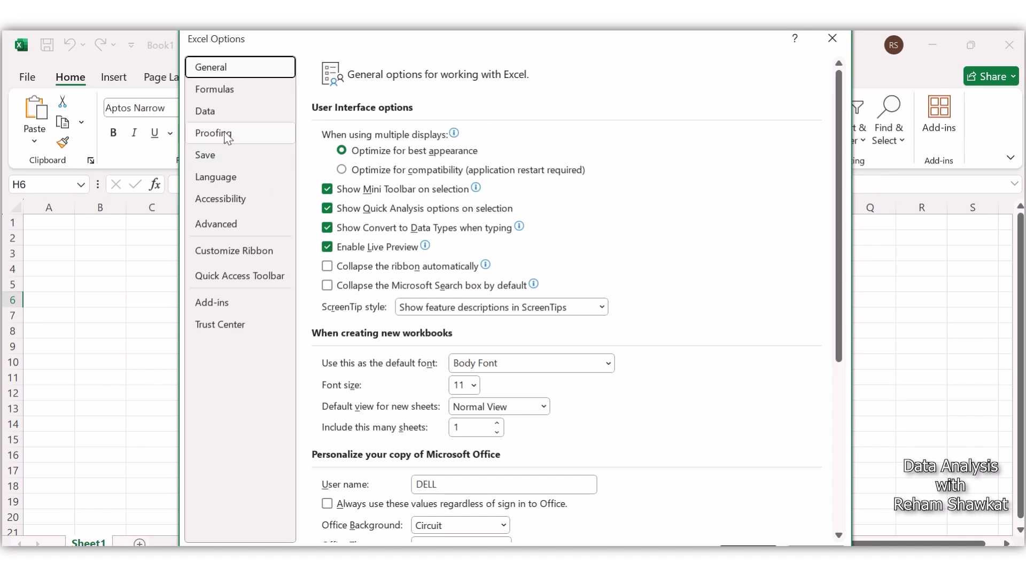
pyautogui.click(233, 229)
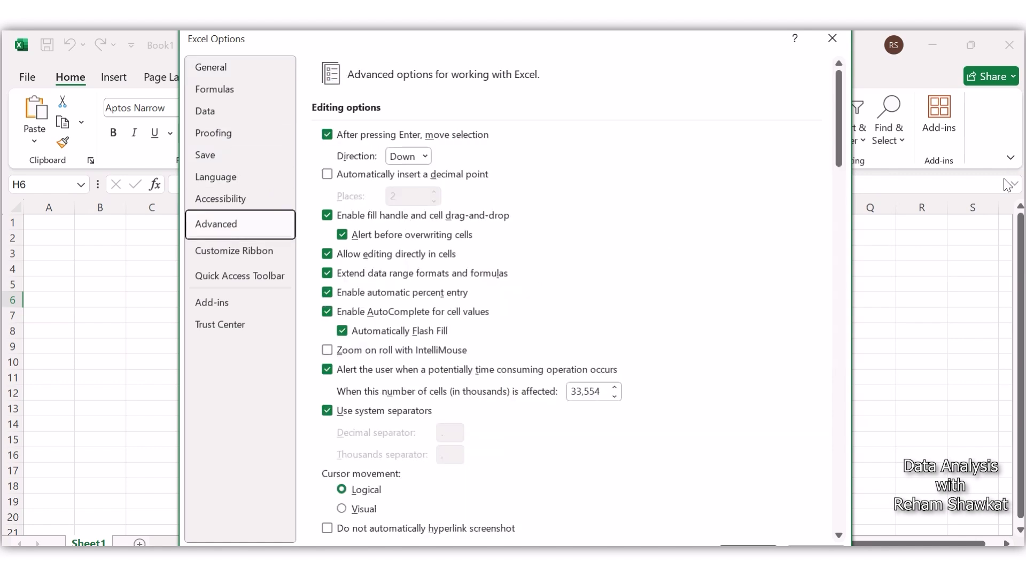
pyautogui.moveTo(844, 165); pyautogui.dragTo(838, 526)
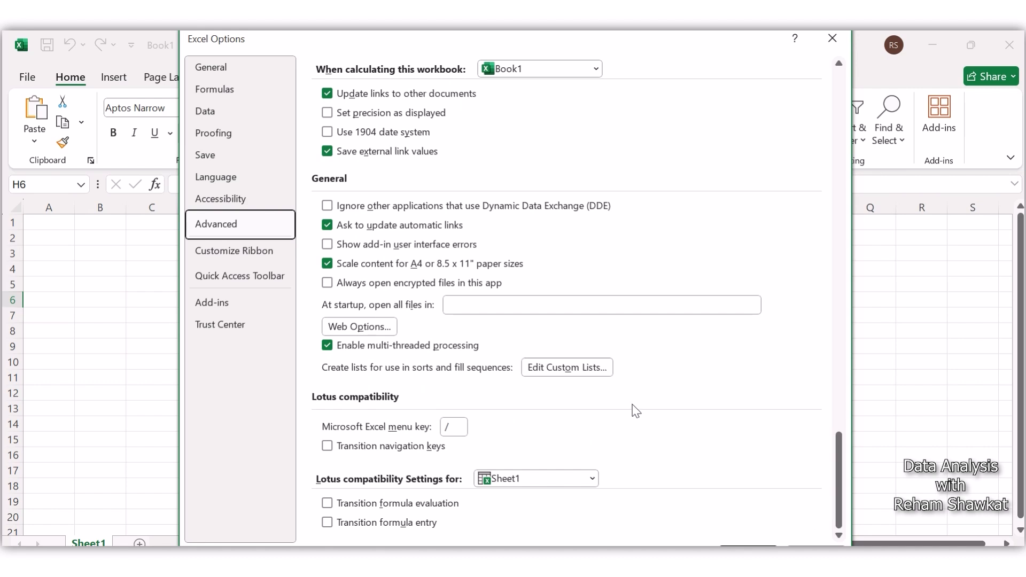
pyautogui.click(559, 369)
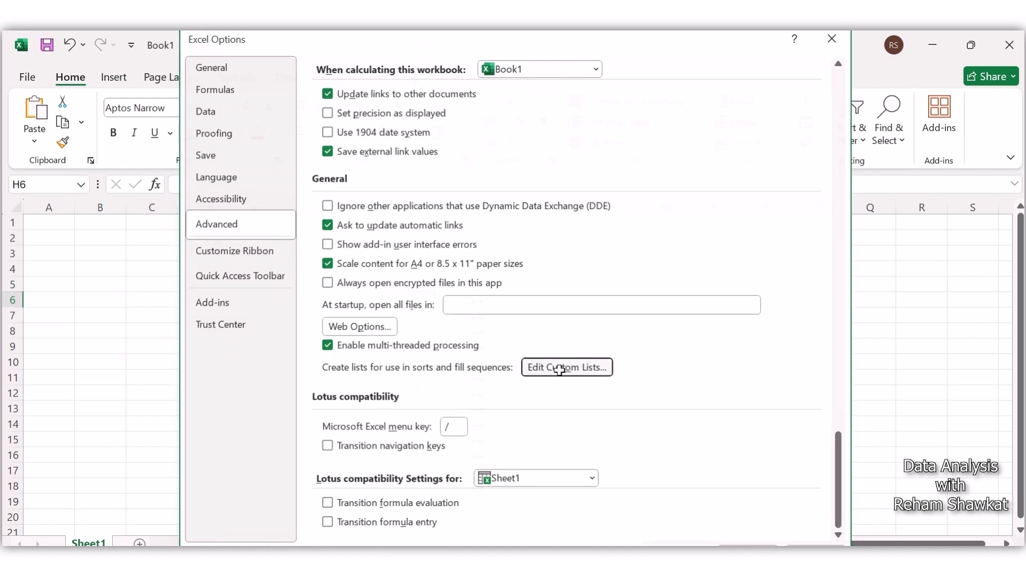
# Step: Create a custom list with the entries يناير, فبراير, مارس, أبريل, مايو and يونيه, and confirm it
pyautogui.click(487, 299)
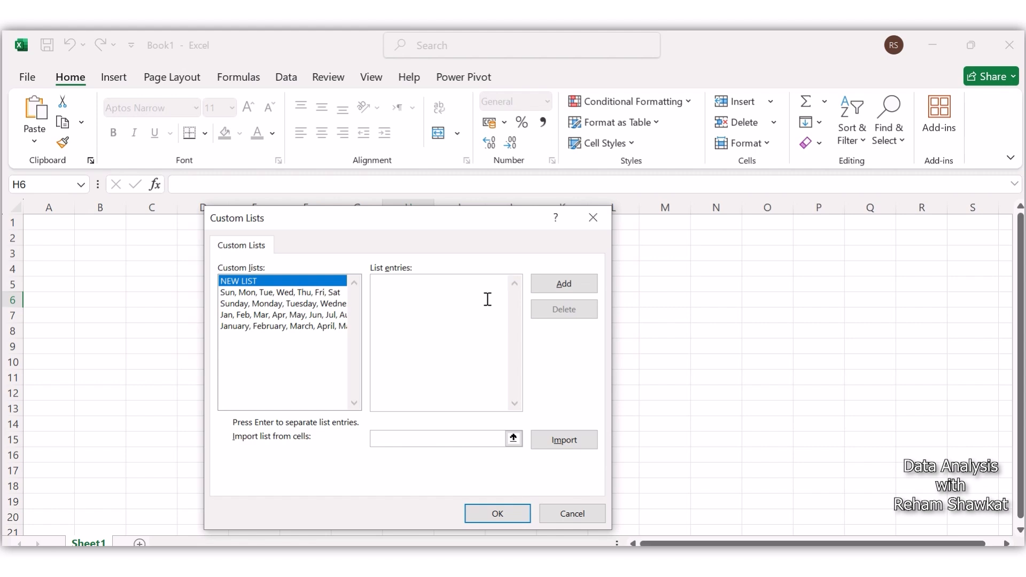
pyautogui.write('يناير ')
pyautogui.write('فبرا')
pyautogui.write('ير ')
pyautogui.write('مارس ')
pyautogui.write('أبريل ')
pyautogui.write('ماي')
pyautogui.write('و')
pyautogui.press('Return')
pyautogui.write('يونيه')
pyautogui.click(497, 514)
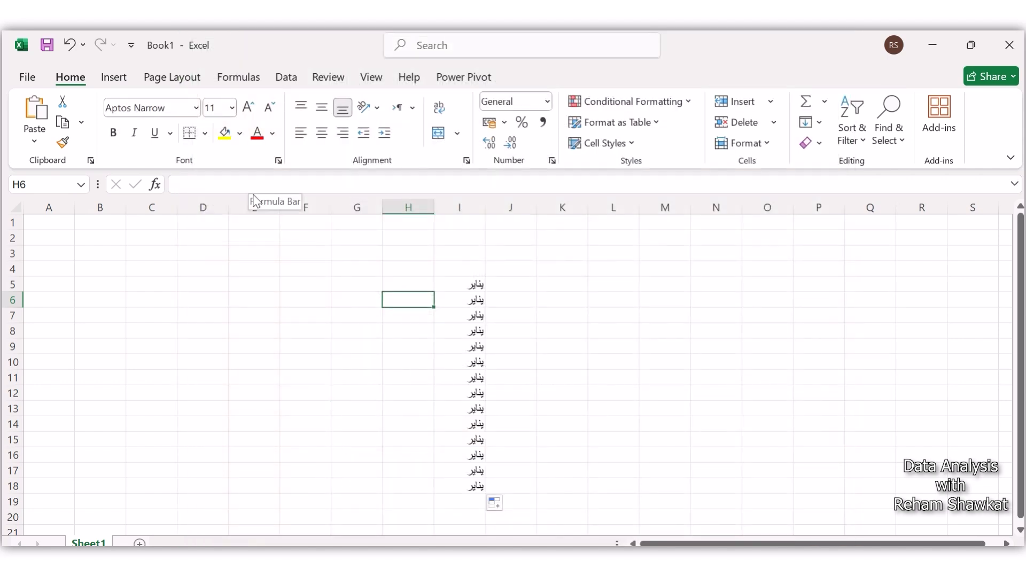
# Step: Enter يناير in H6 and fill the month series down so that it ends at H11
pyautogui.write('يناير')
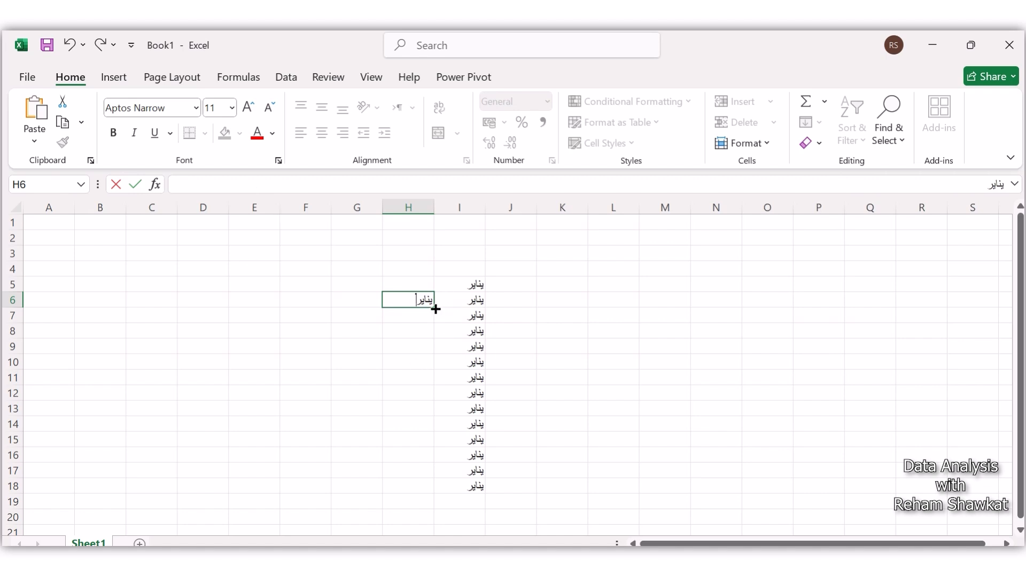
pyautogui.moveTo(434, 307); pyautogui.dragTo(420, 468)
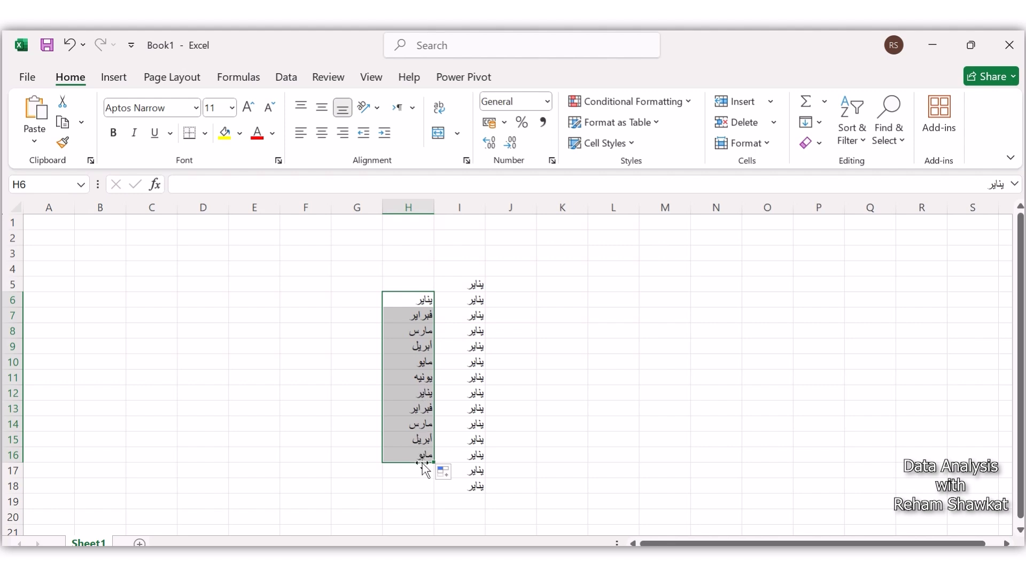
pyautogui.moveTo(425, 462); pyautogui.dragTo(433, 387)
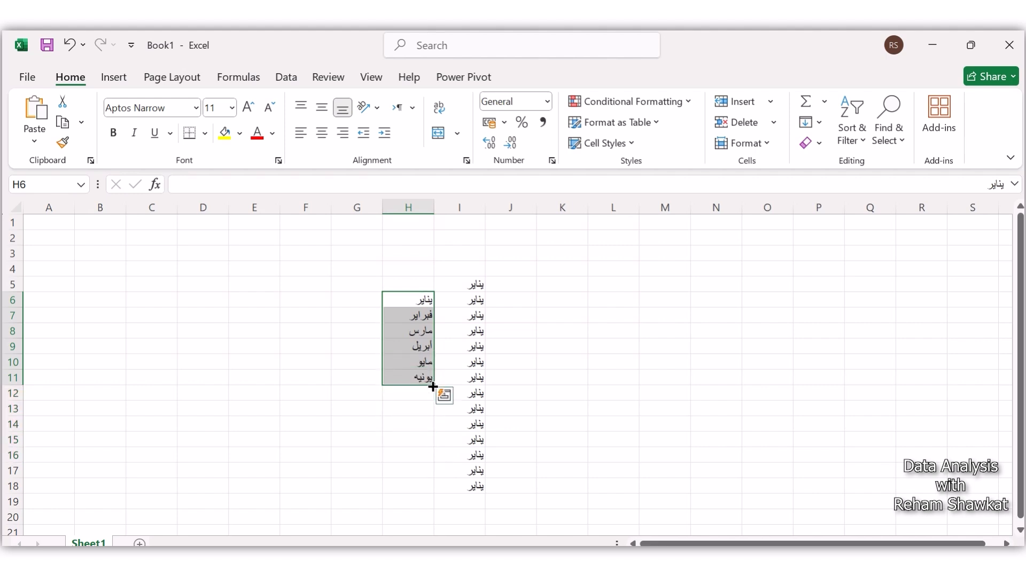
pyautogui.click(429, 426)
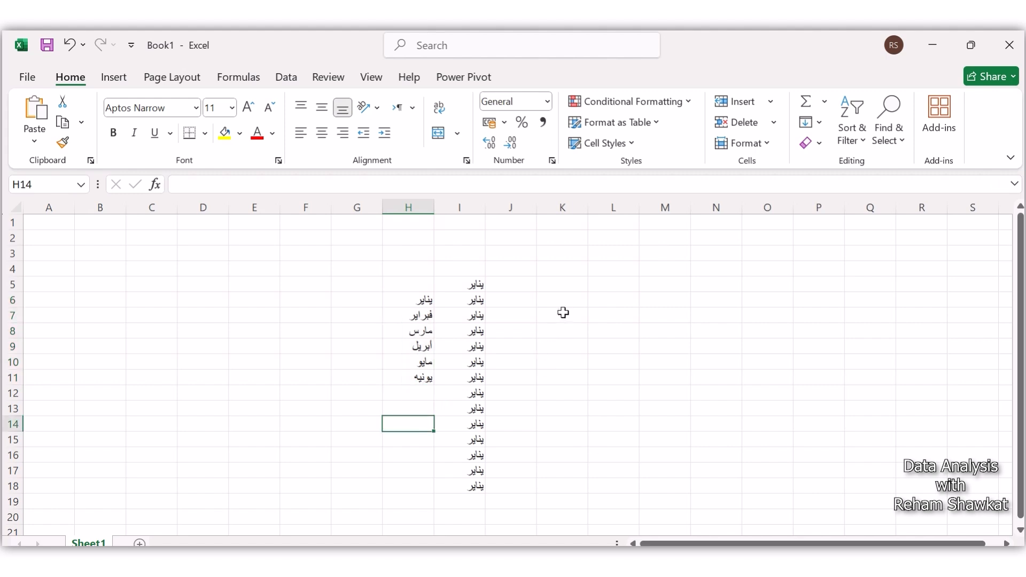
# Step: Enter three people's first names in cells K6 to K8, one per cell
pyautogui.click(567, 296)
pyautogui.write('محمد')
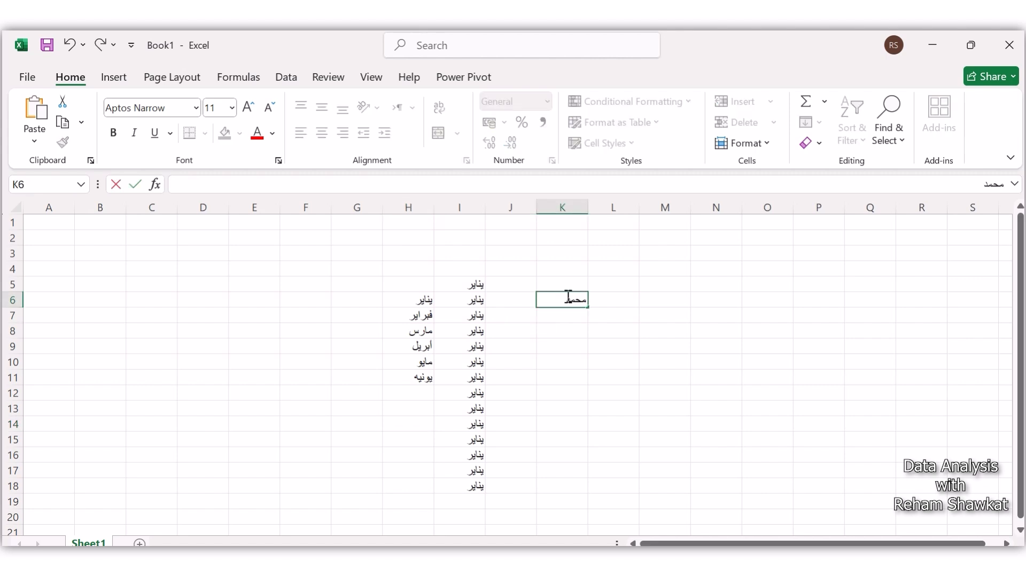
pyautogui.press('Return')
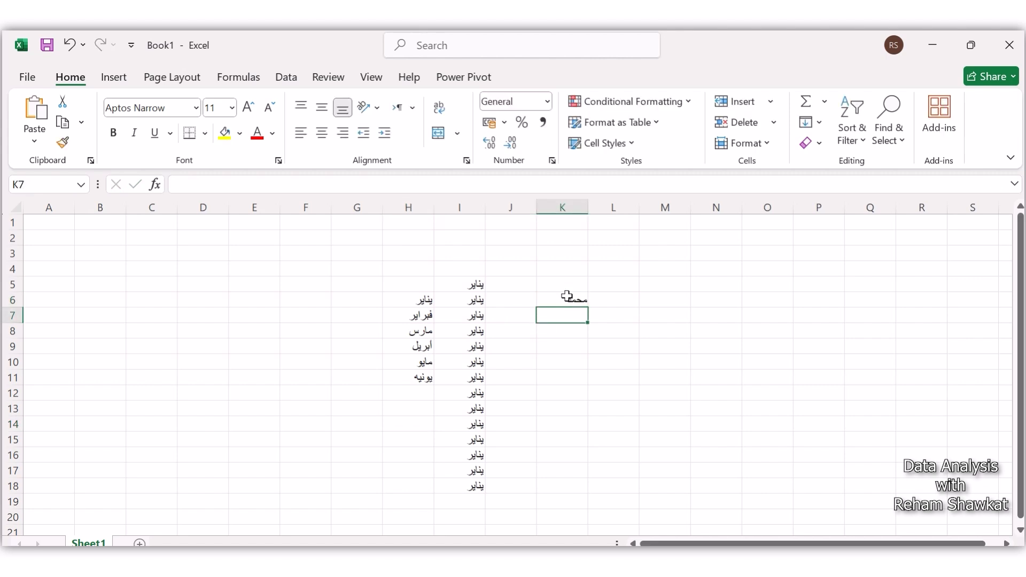
pyautogui.write('أحمد')
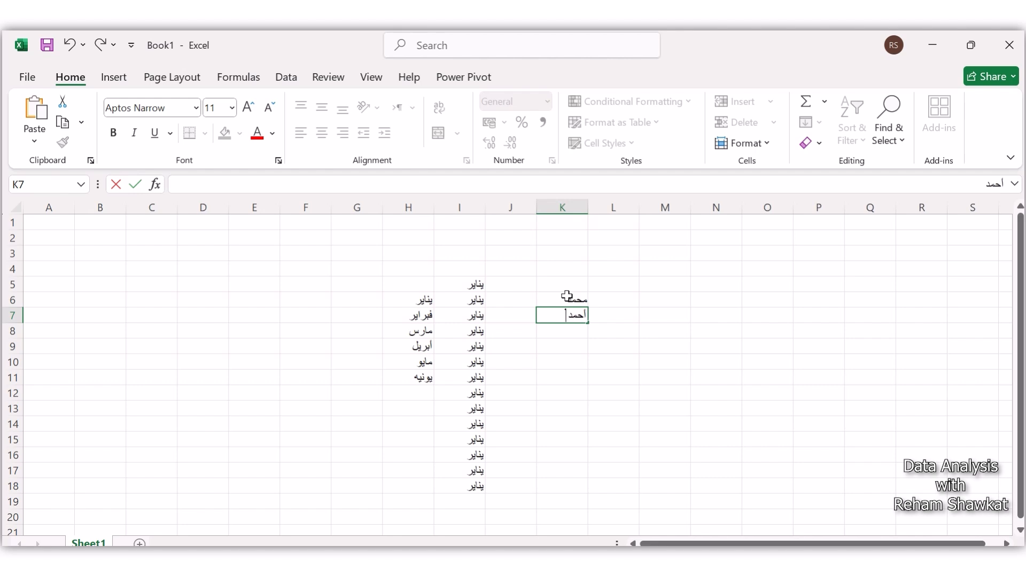
pyautogui.press('Return')
pyautogui.write('أ')
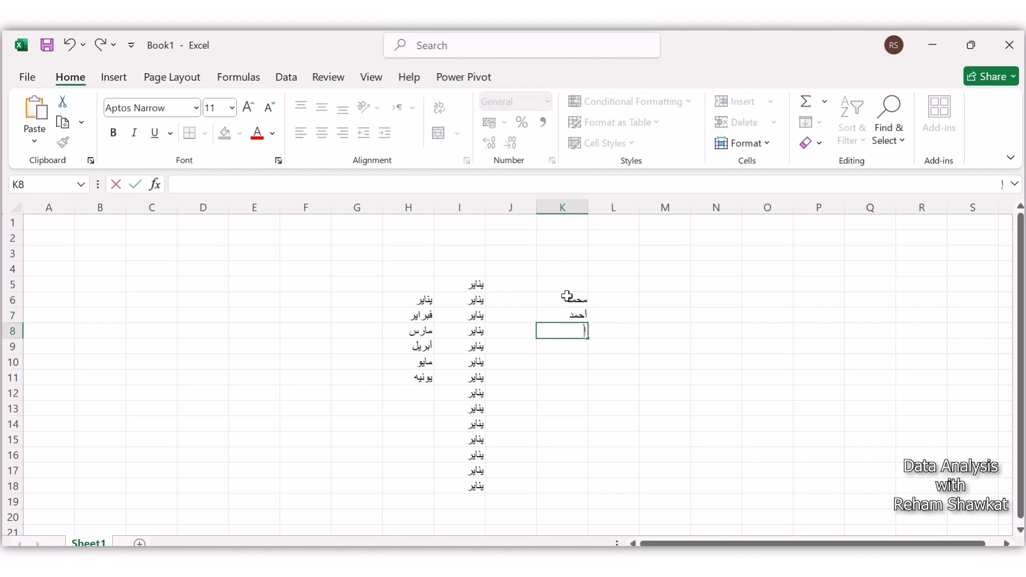
pyautogui.write('براهيم')
# Step: Select the names in K6:K8 and open the custom lists editor from the advanced options
pyautogui.moveTo(566, 298); pyautogui.dragTo(570, 334)
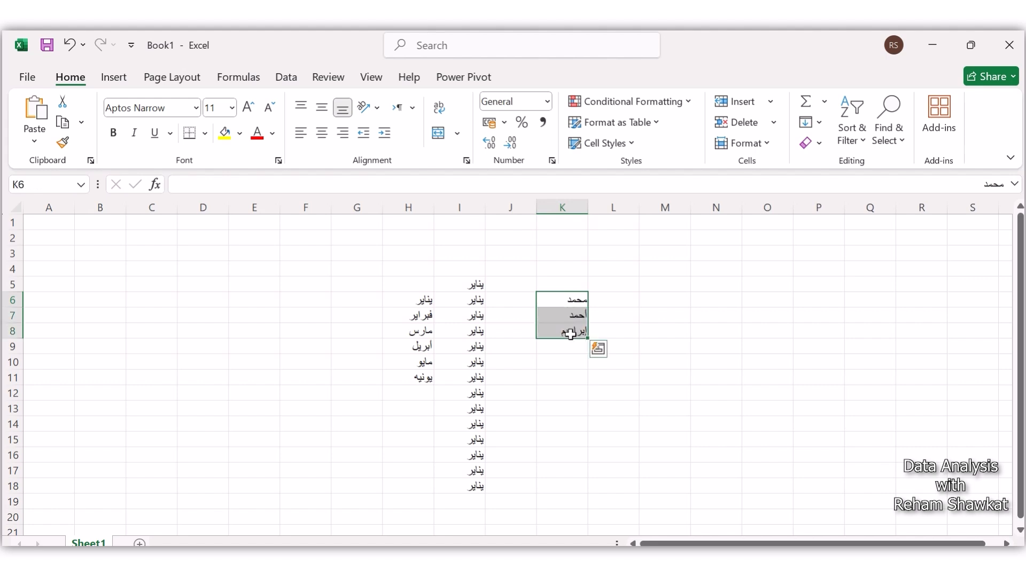
pyautogui.click(26, 82)
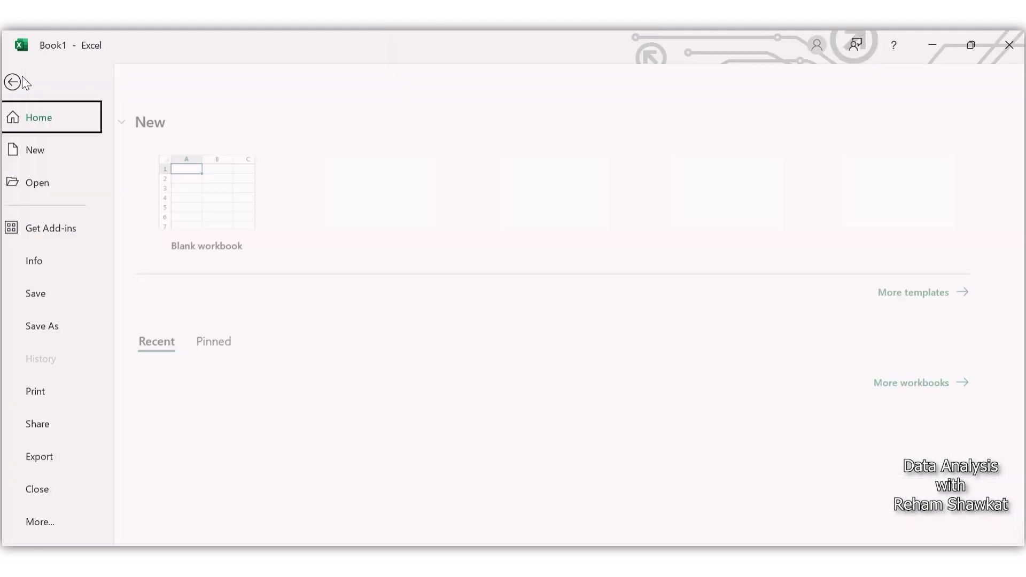
pyautogui.click(50, 524)
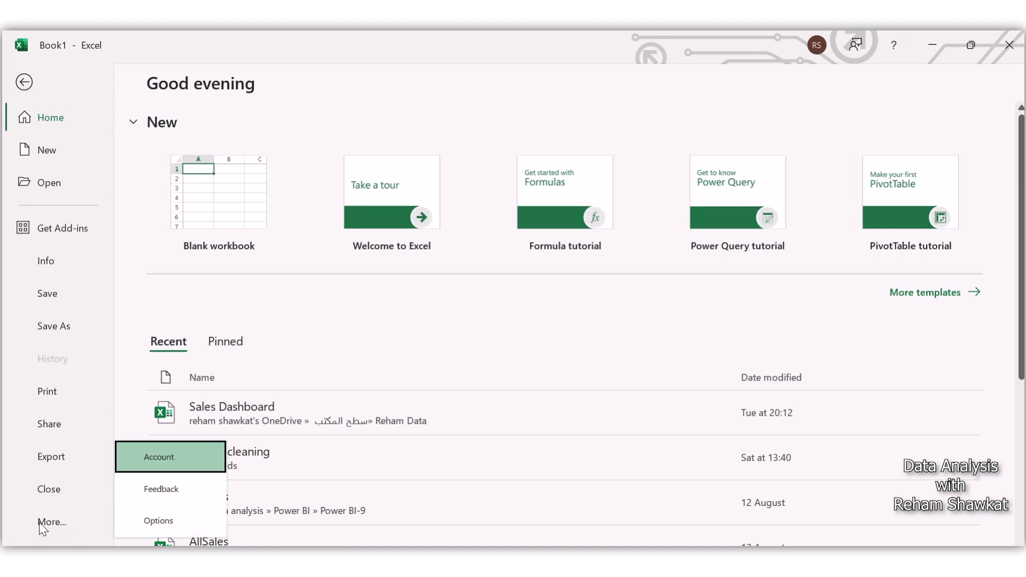
pyautogui.click(153, 521)
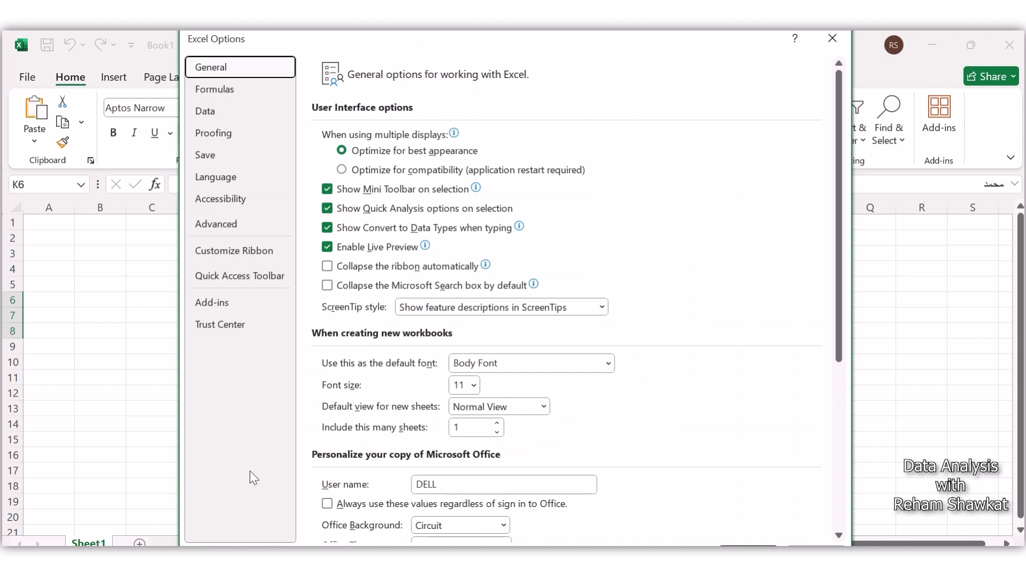
pyautogui.click(219, 226)
pyautogui.moveTo(843, 156); pyautogui.dragTo(794, 533)
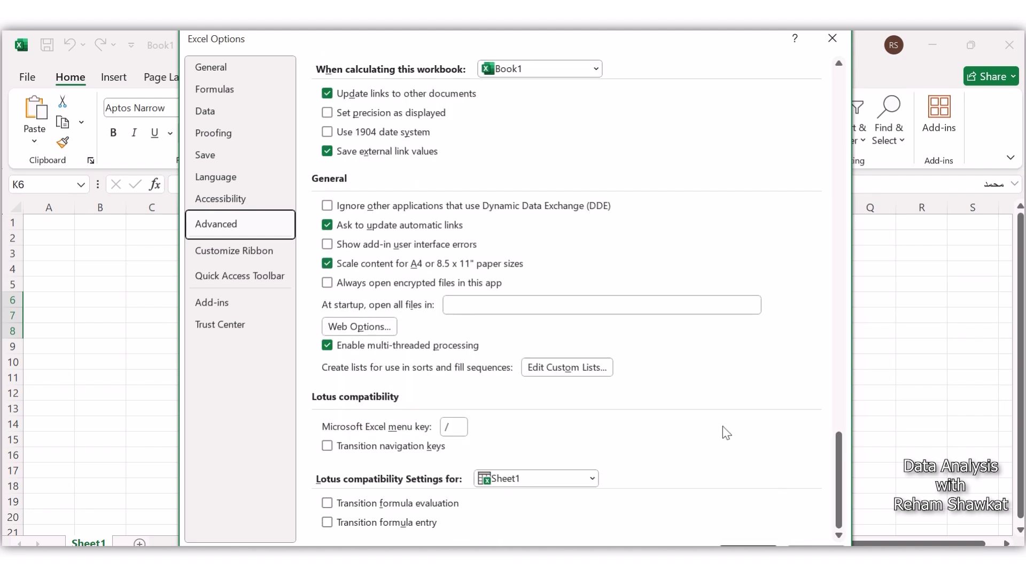
pyautogui.click(571, 368)
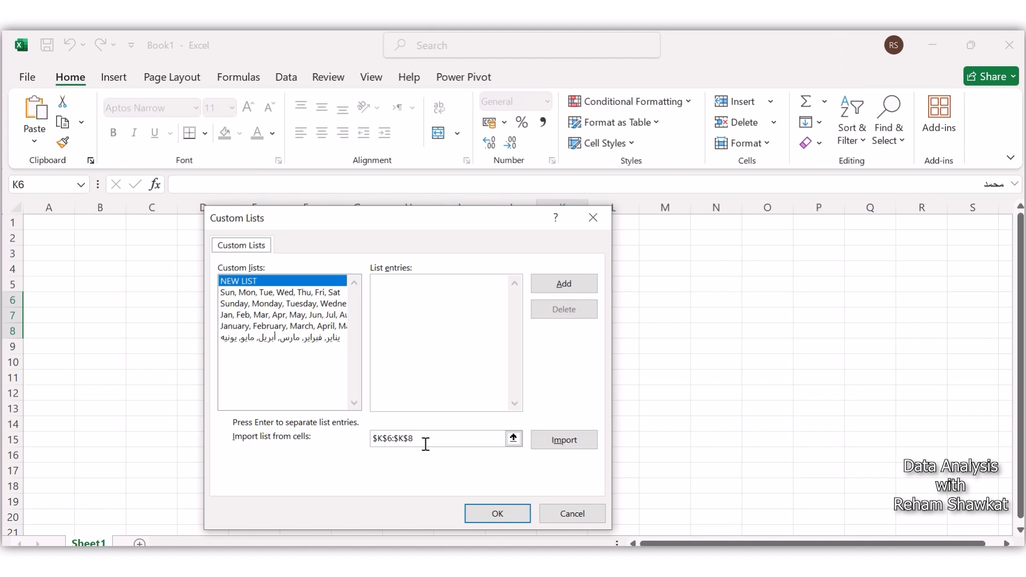
# Step: Import $K$6:$K$8 as a new custom list and confirm the list and the Excel options
pyautogui.click(563, 444)
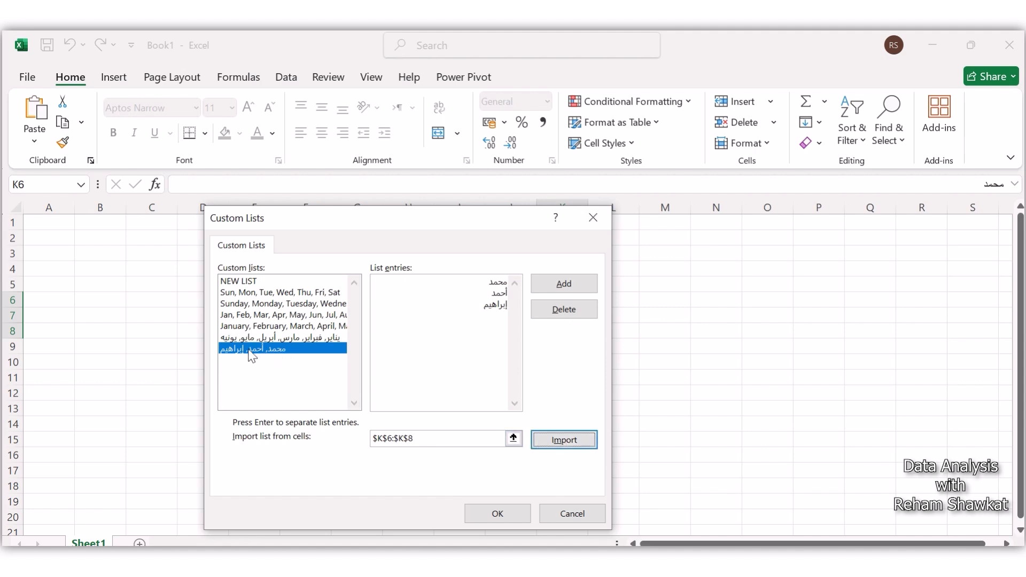
pyautogui.click(509, 518)
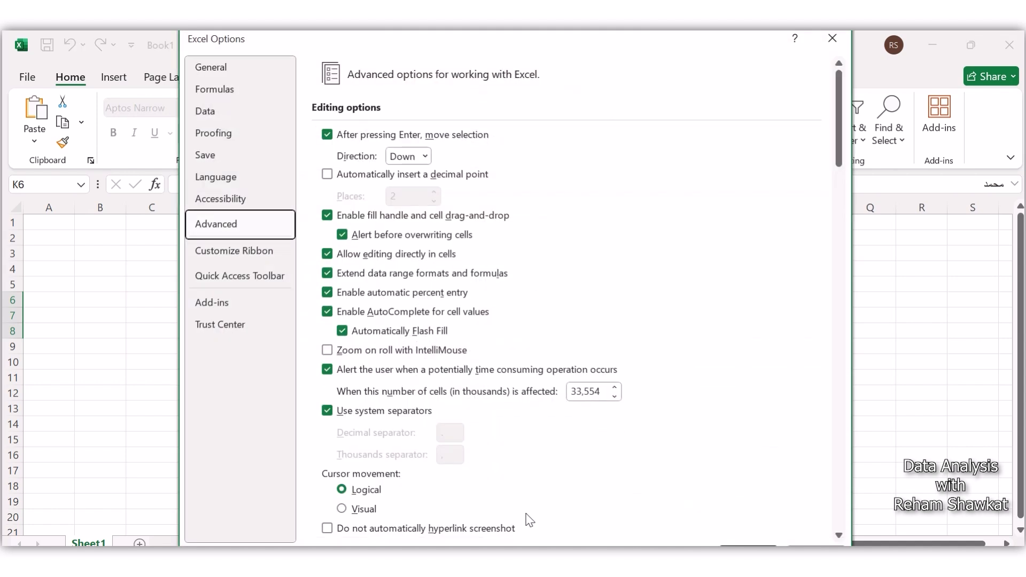
pyautogui.press('Return')
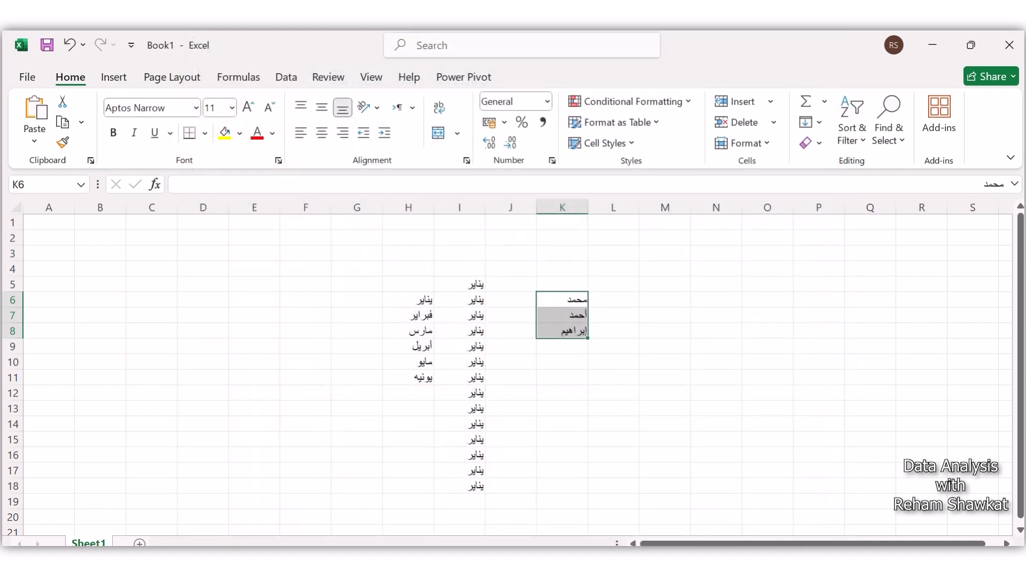
# Step: Enter the first name of the imported list in E6 and fill the series down to E8
pyautogui.click(256, 303)
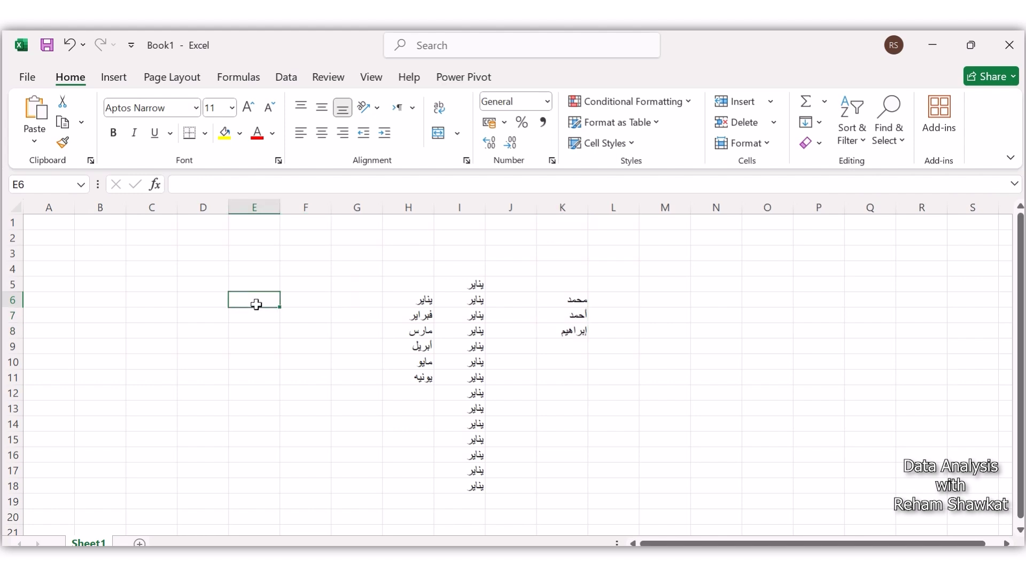
pyautogui.write('محمد')
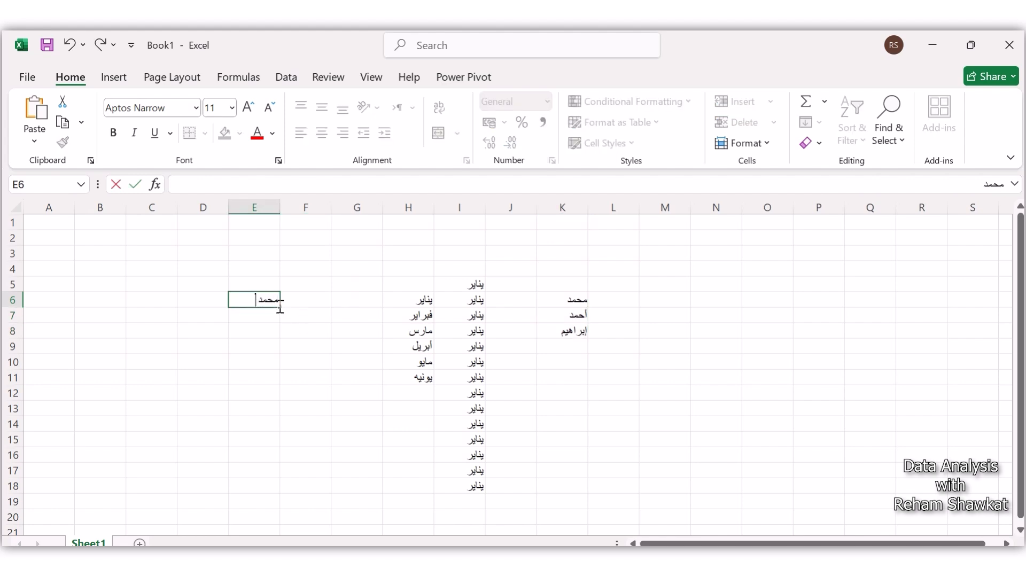
pyautogui.moveTo(281, 311); pyautogui.dragTo(279, 342)
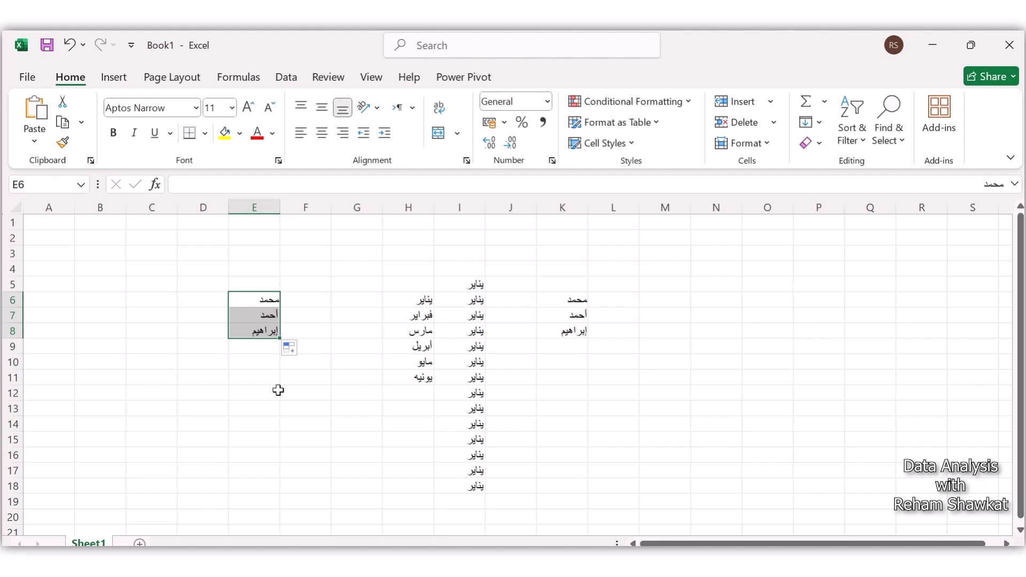
pyautogui.click(278, 391)
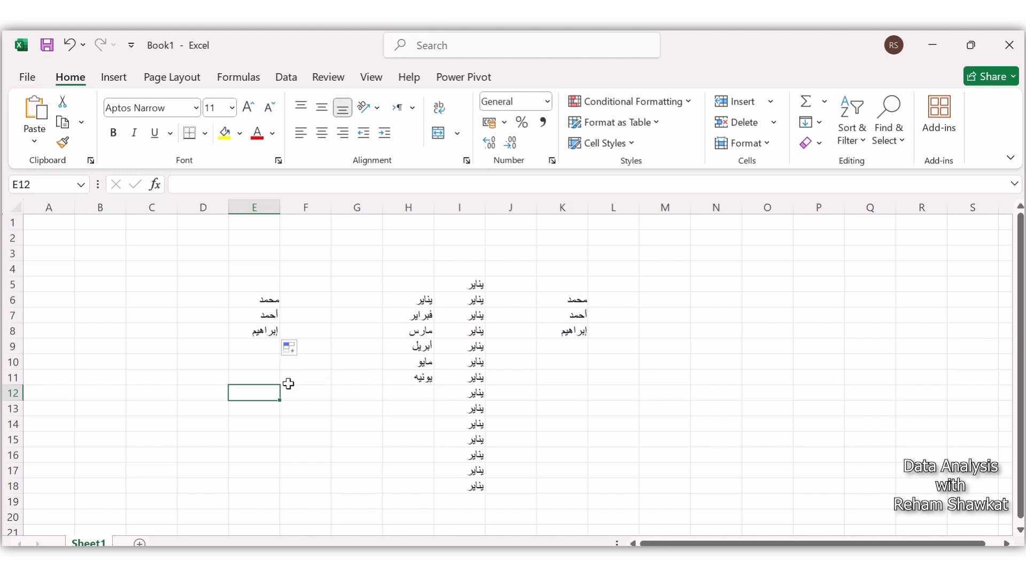
# Step: Open the custom lists editor from the advanced Excel options
pyautogui.click(24, 79)
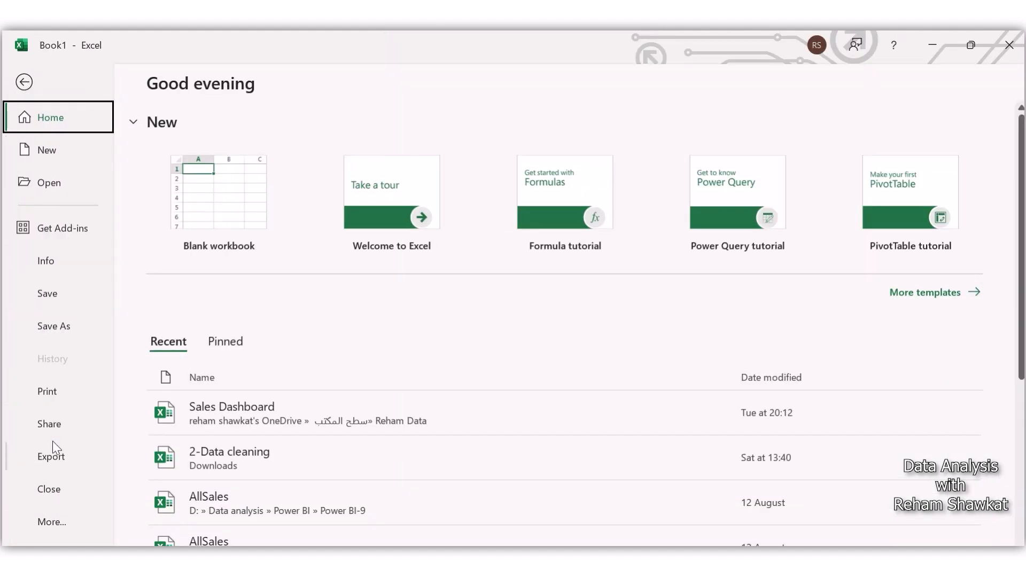
pyautogui.click(51, 521)
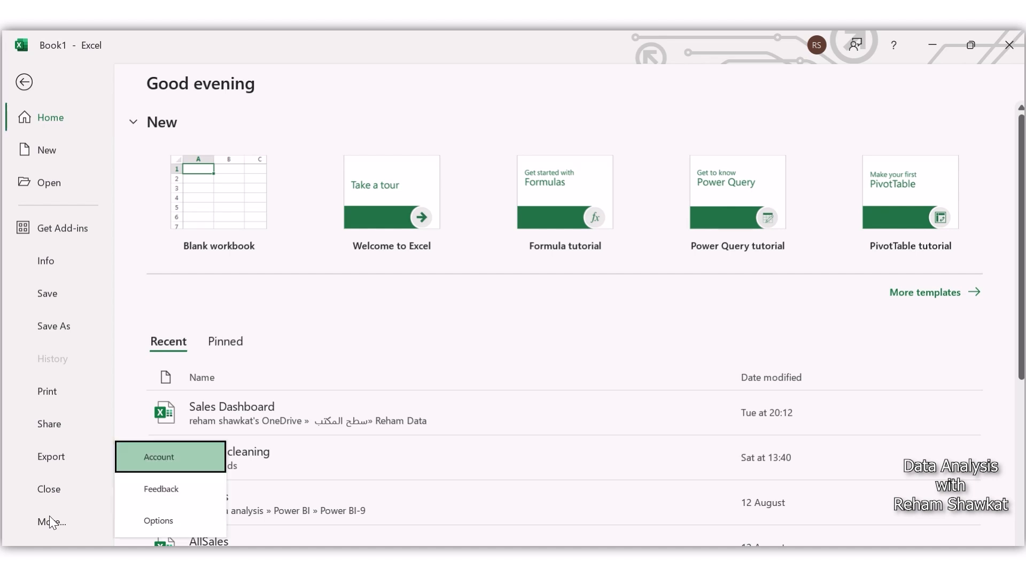
pyautogui.click(140, 528)
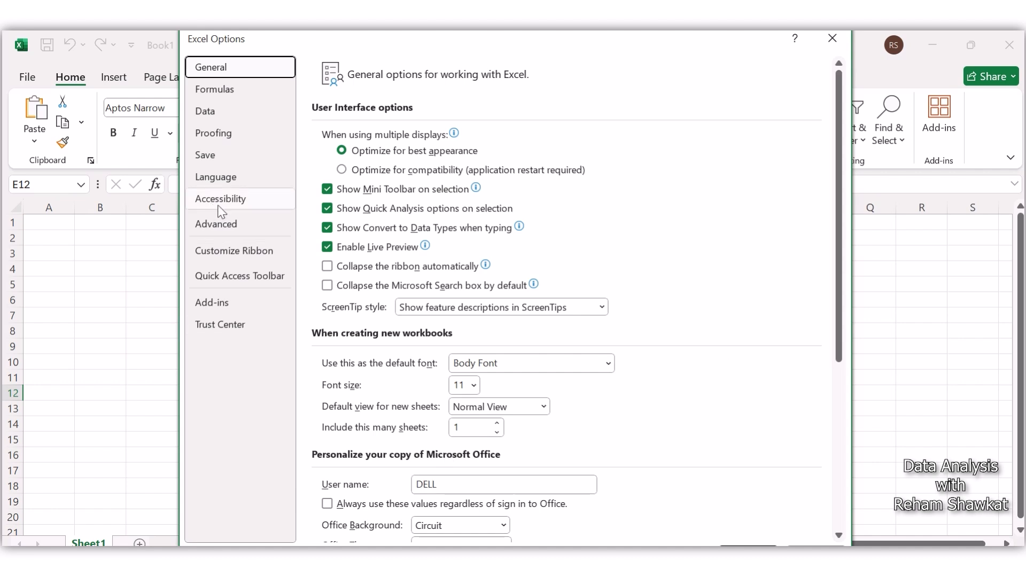
pyautogui.click(222, 224)
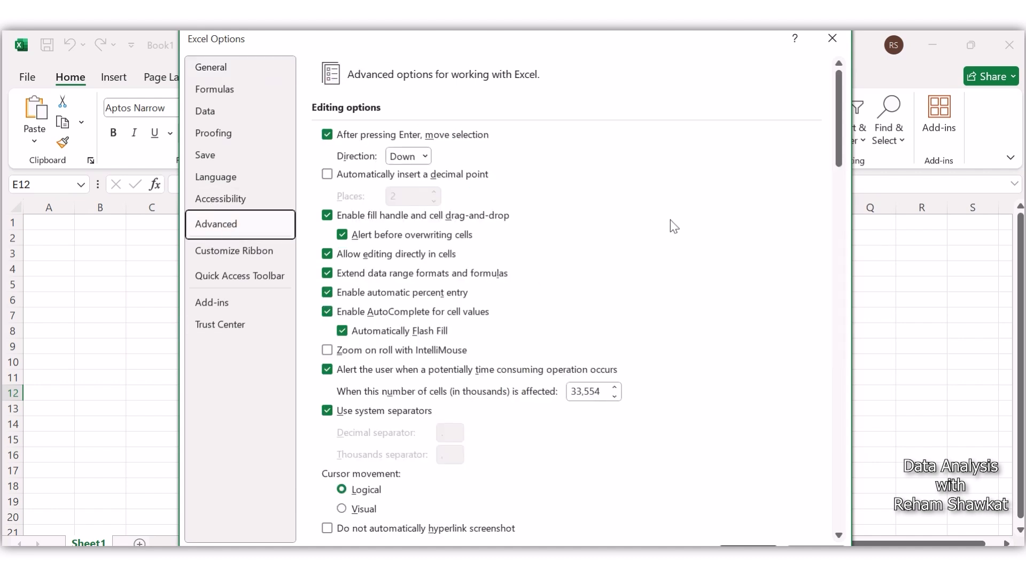
pyautogui.moveTo(839, 142); pyautogui.dragTo(833, 510)
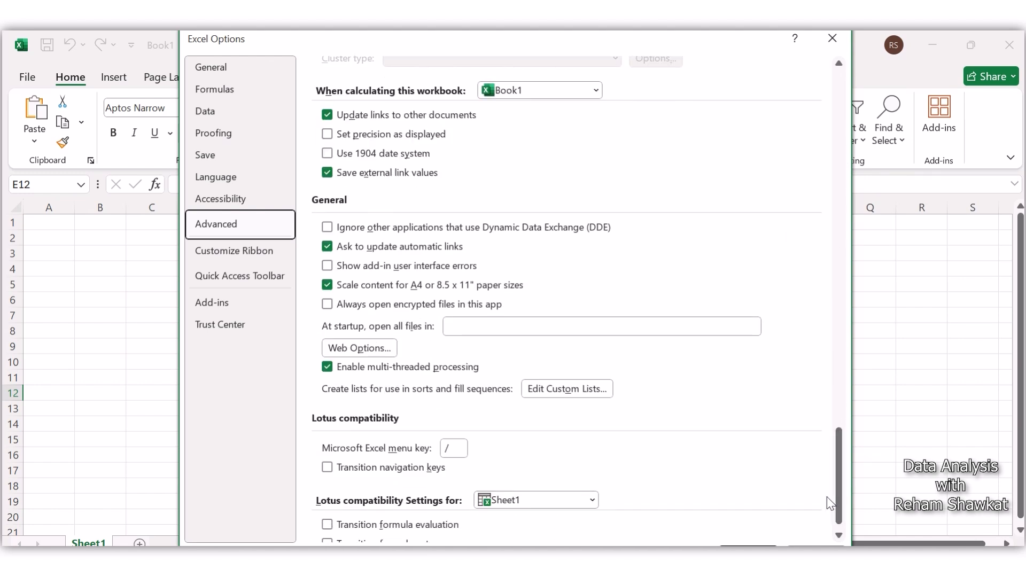
pyautogui.click(567, 388)
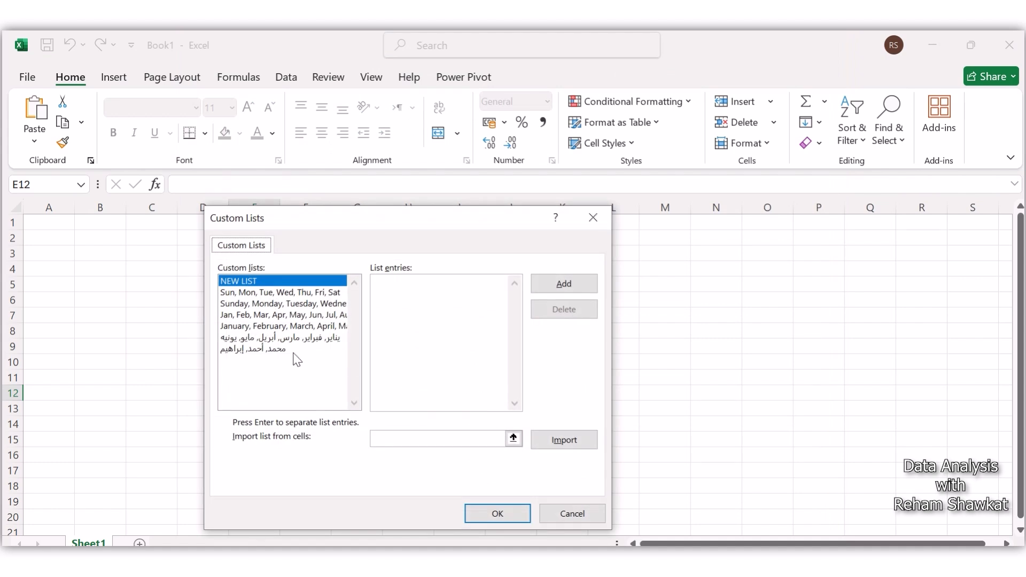
# Step: Delete the custom list of three people's first names and confirm its permanent deletion
pyautogui.click(263, 350)
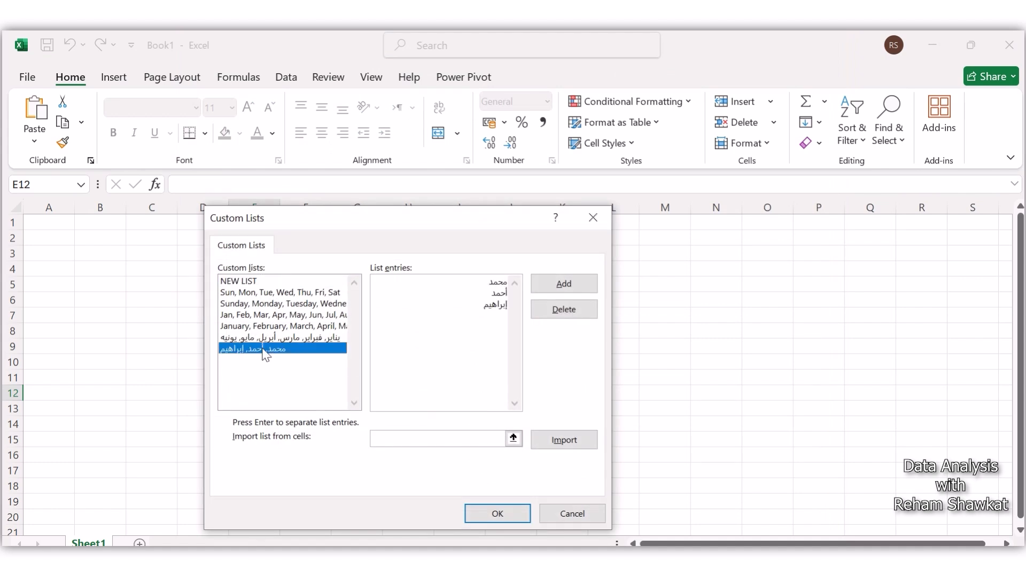
pyautogui.click(565, 315)
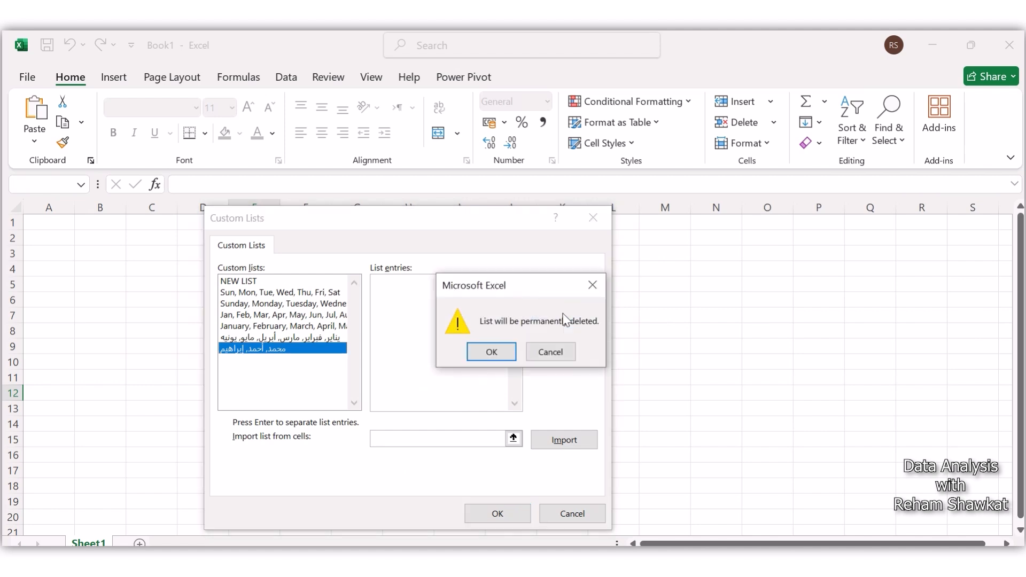
pyautogui.click(492, 352)
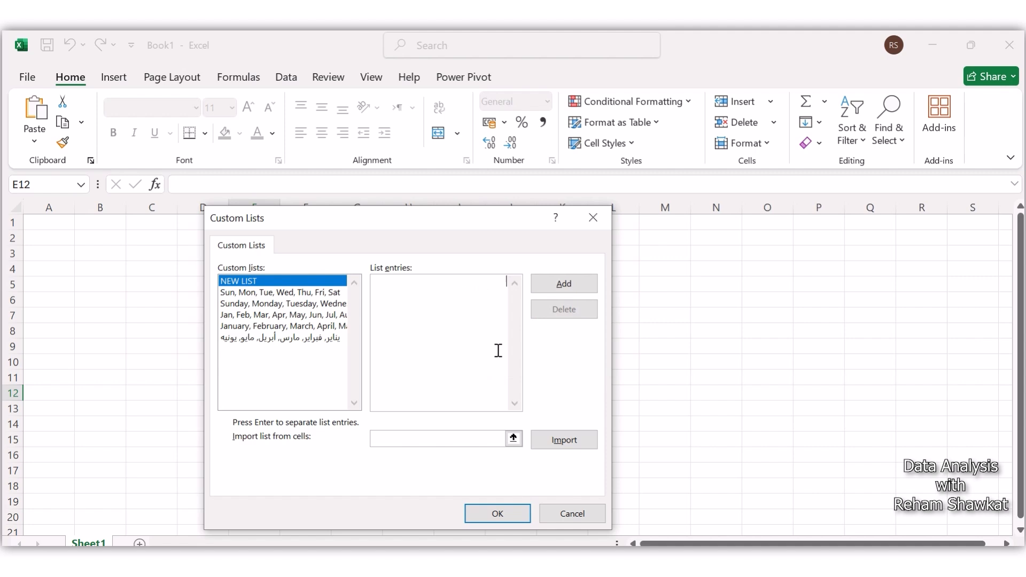
# Step: Delete the custom list of Arabic month names from يناير to يونيه and confirm its permanent deletion
pyautogui.click(309, 338)
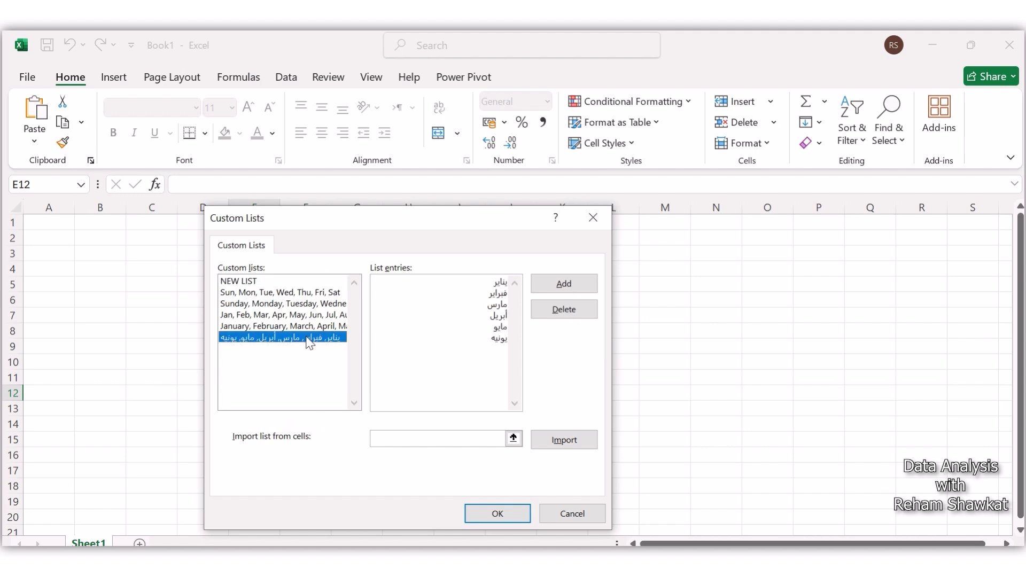
pyautogui.click(559, 311)
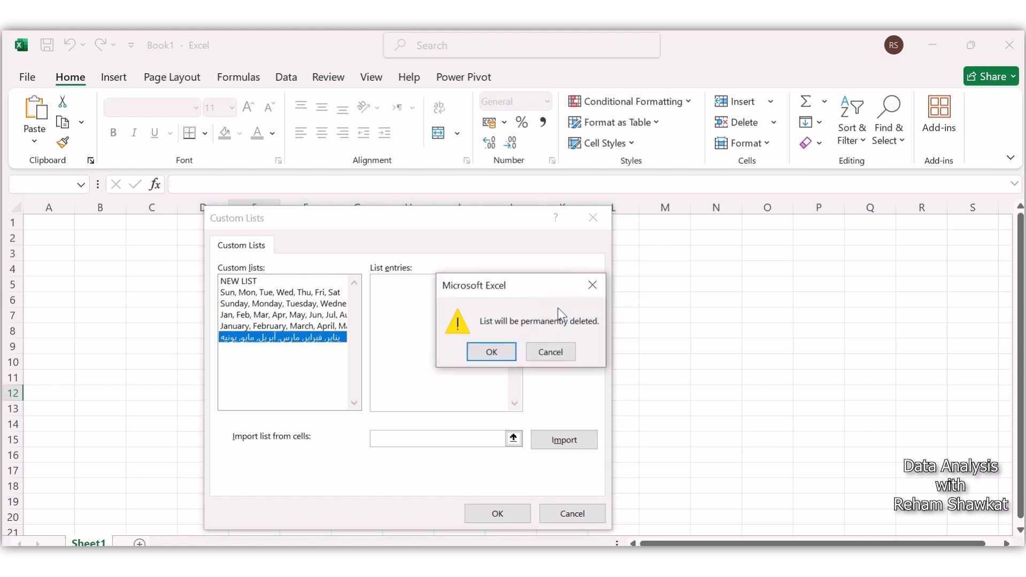
pyautogui.click(492, 352)
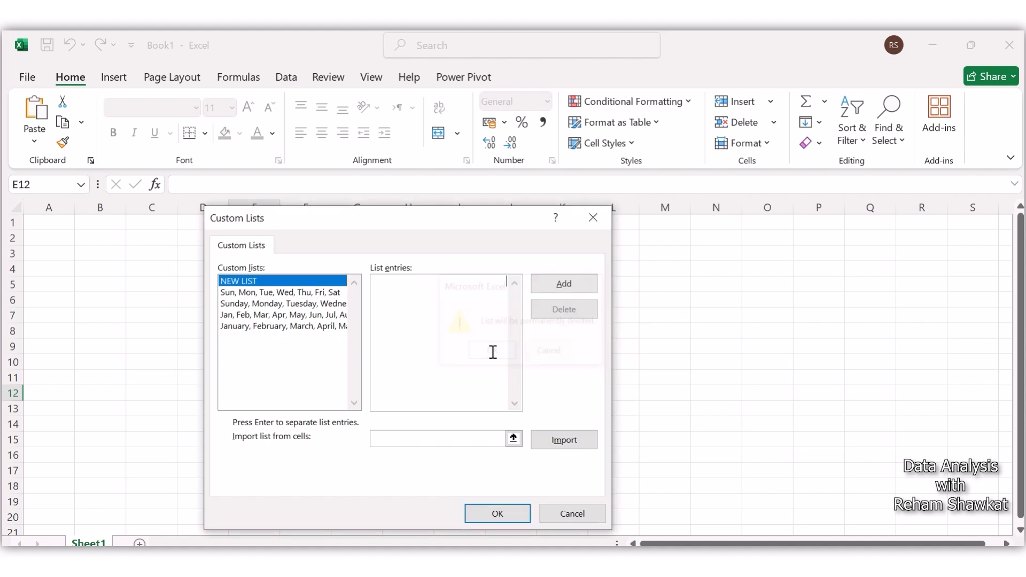
# Step: Check whether the built-in month and weekday lists can be edited or deleted, and cancel the custom lists editor and Excel options
pyautogui.click(332, 326)
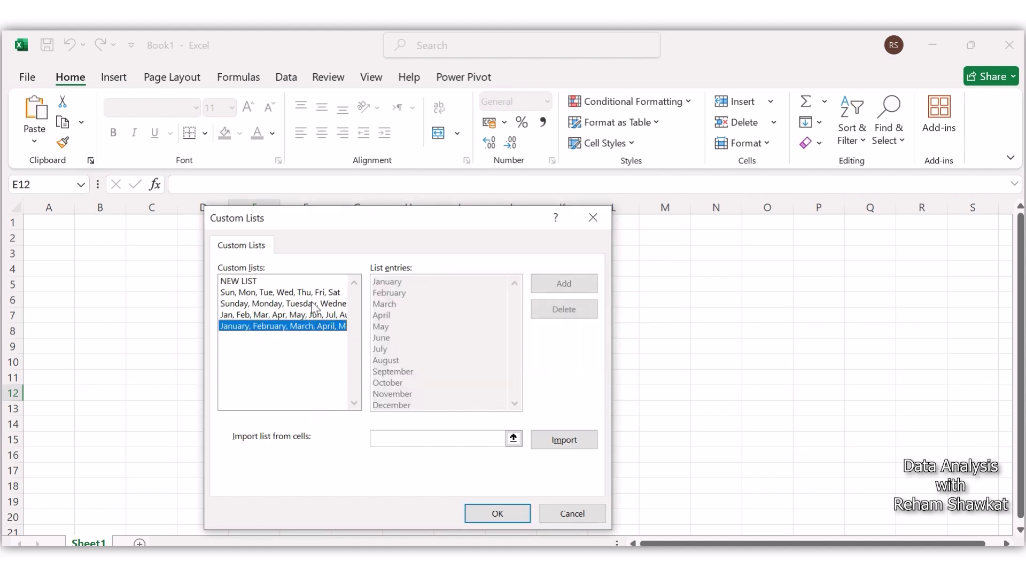
pyautogui.click(314, 305)
pyautogui.click(305, 292)
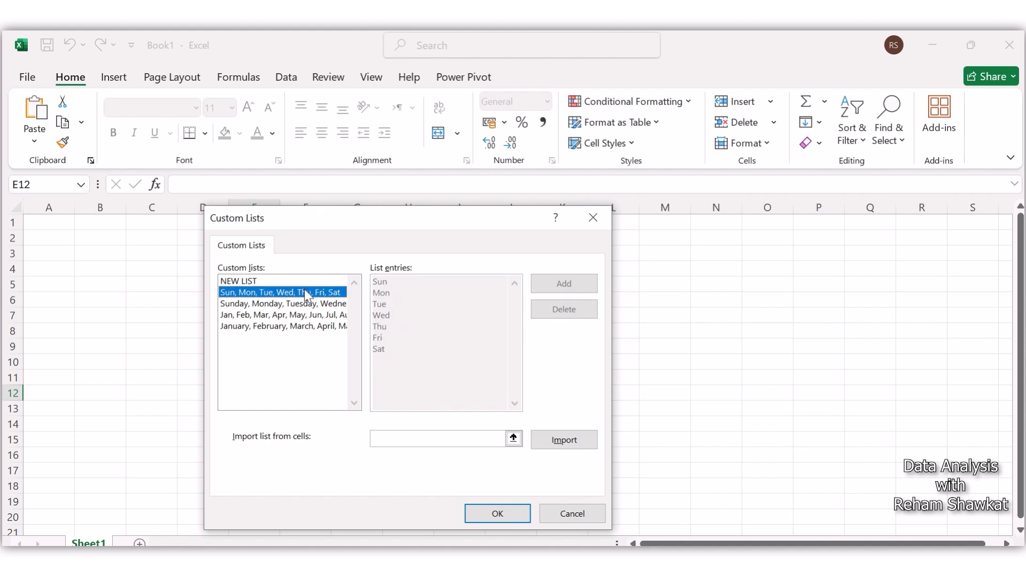
pyautogui.click(305, 303)
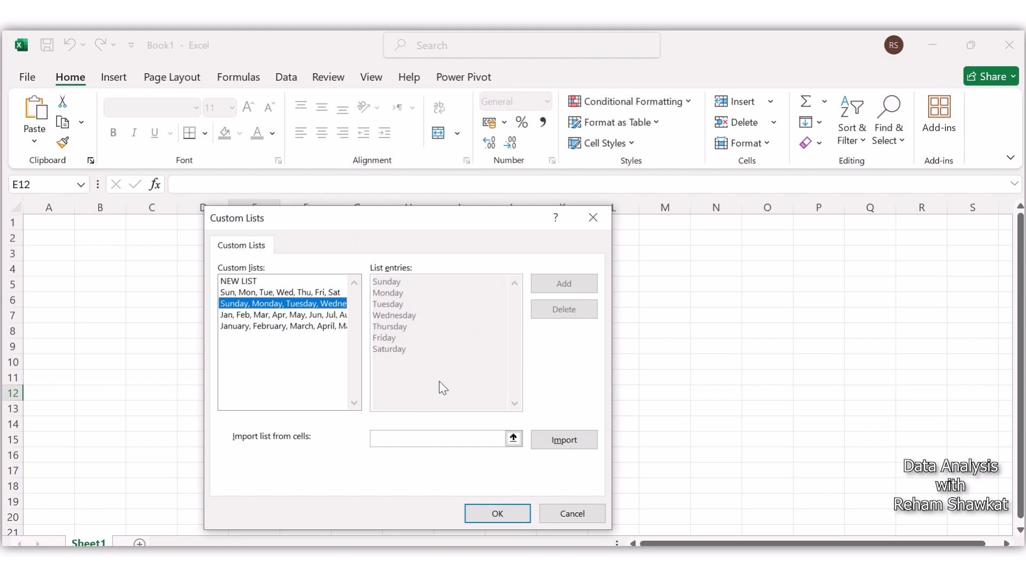
pyautogui.click(572, 514)
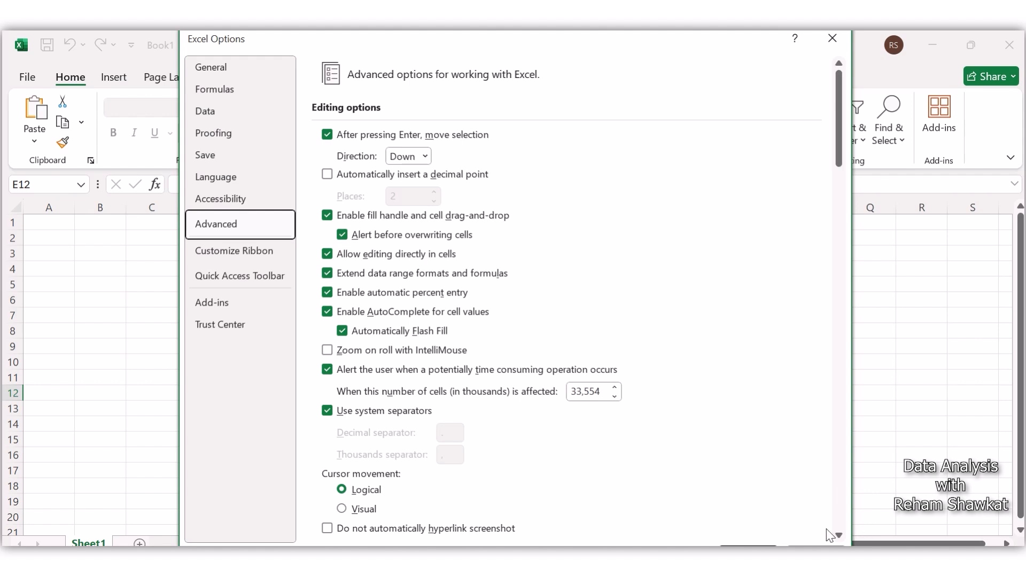
pyautogui.click(815, 553)
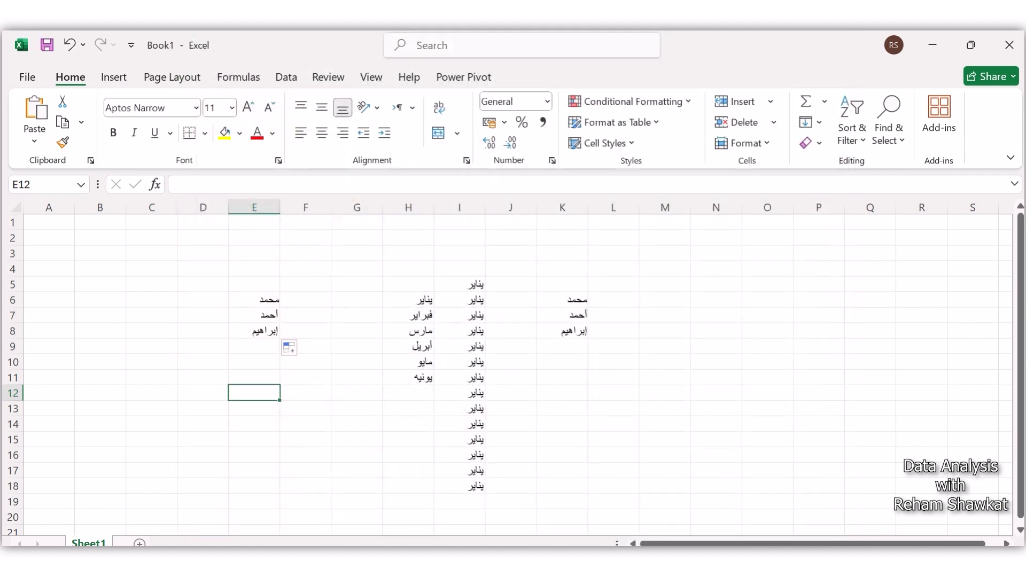